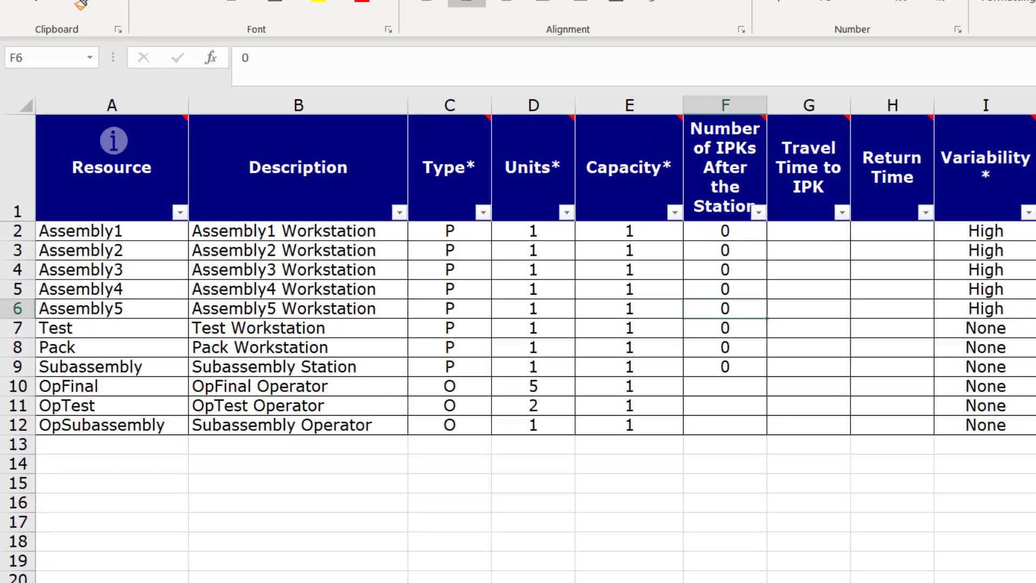
Step: Move between sheets to show the six-product demand table with Demand, Order, Min Qty and Repeat
key(ctrl+Page_Down)
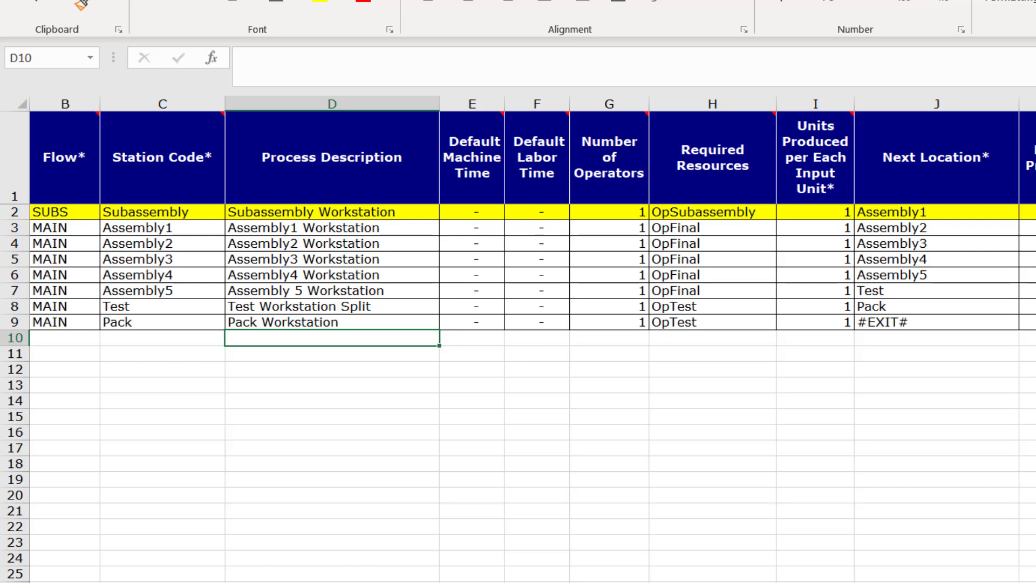
key(ctrl+Page_Up)
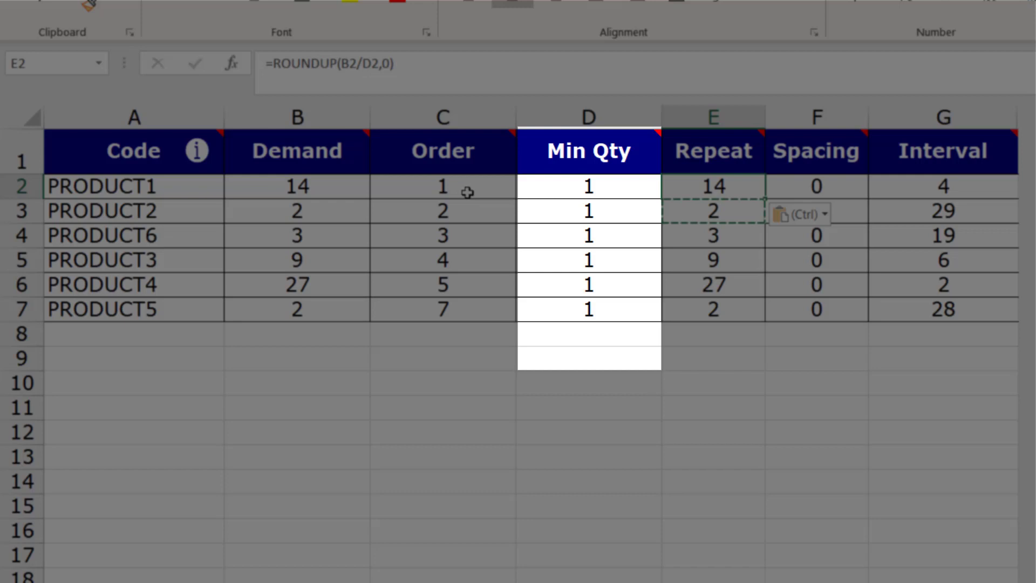
click(590, 189)
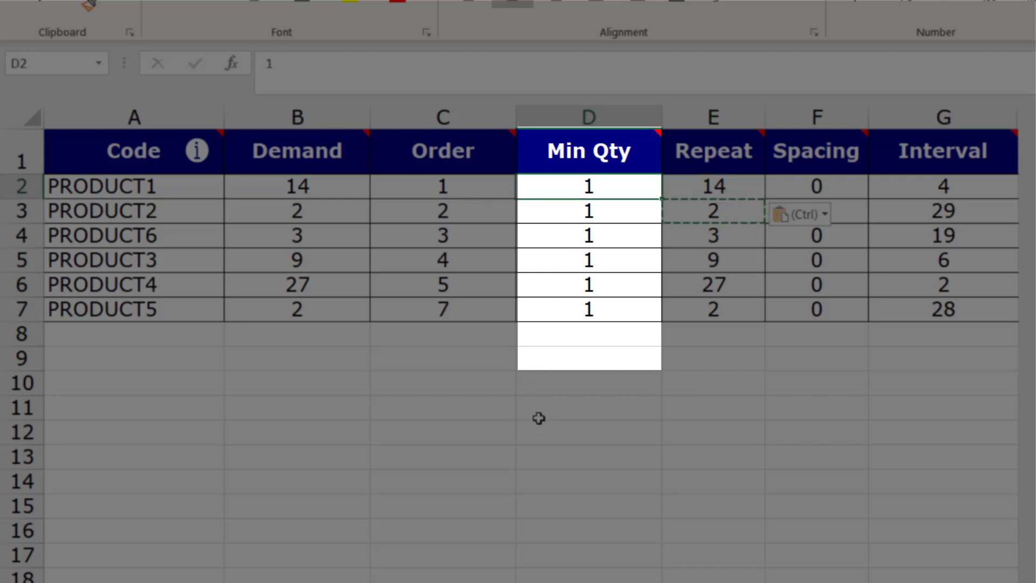
text(5)
click(582, 351)
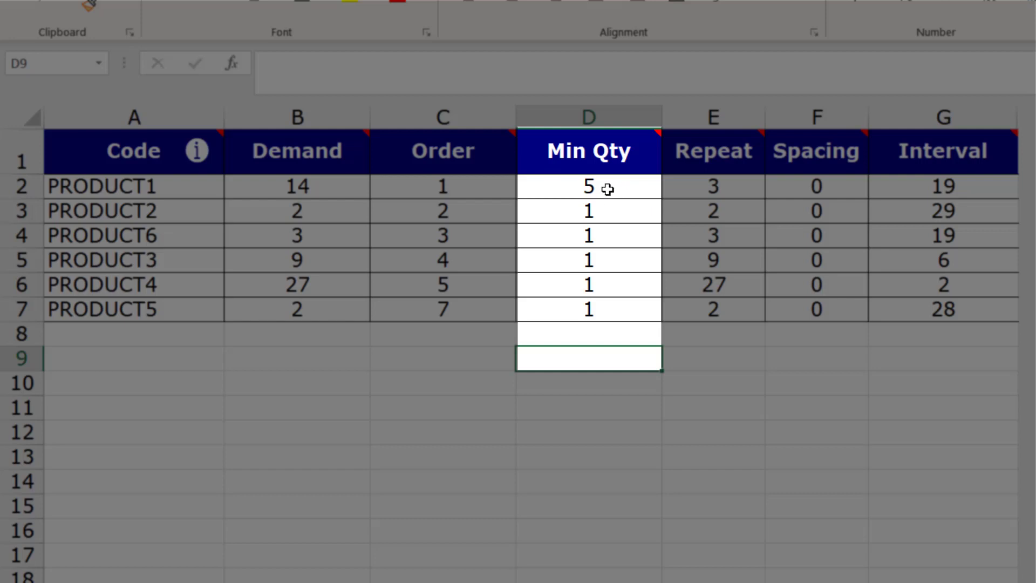
text(1)
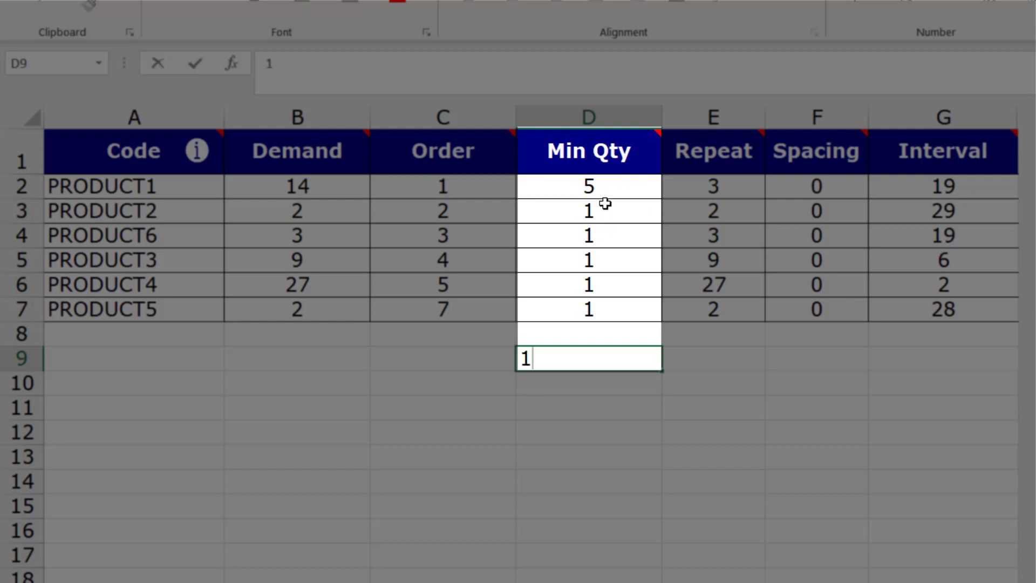
key(Escape)
click(606, 189)
text(1)
key(Return)
click(619, 410)
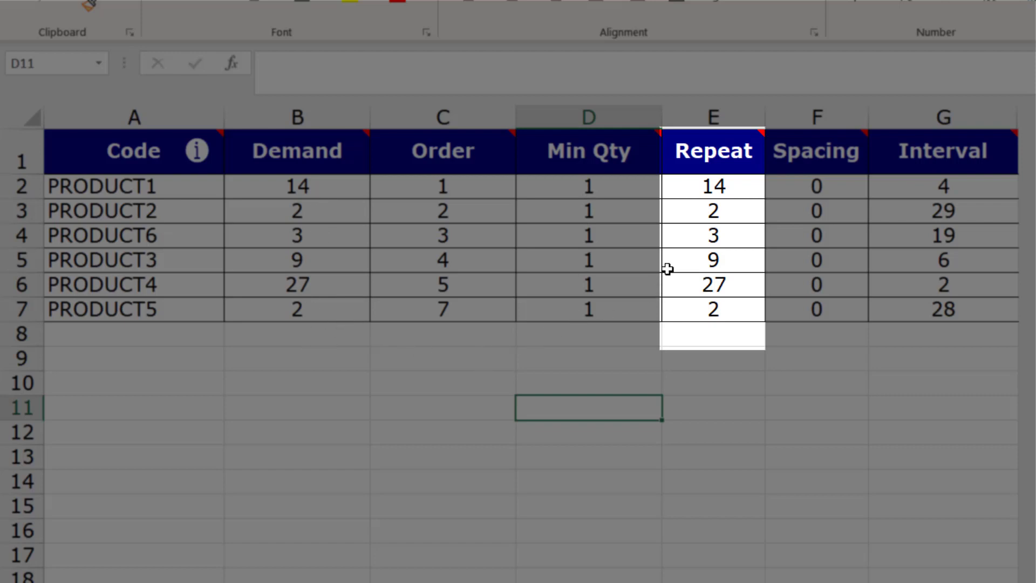
click(603, 186)
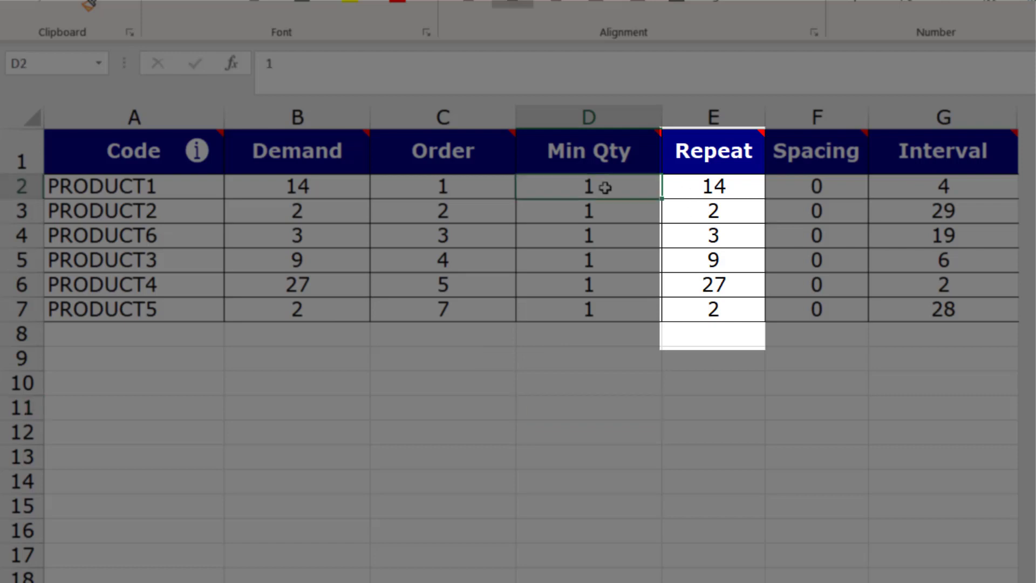
text(5)
click(624, 361)
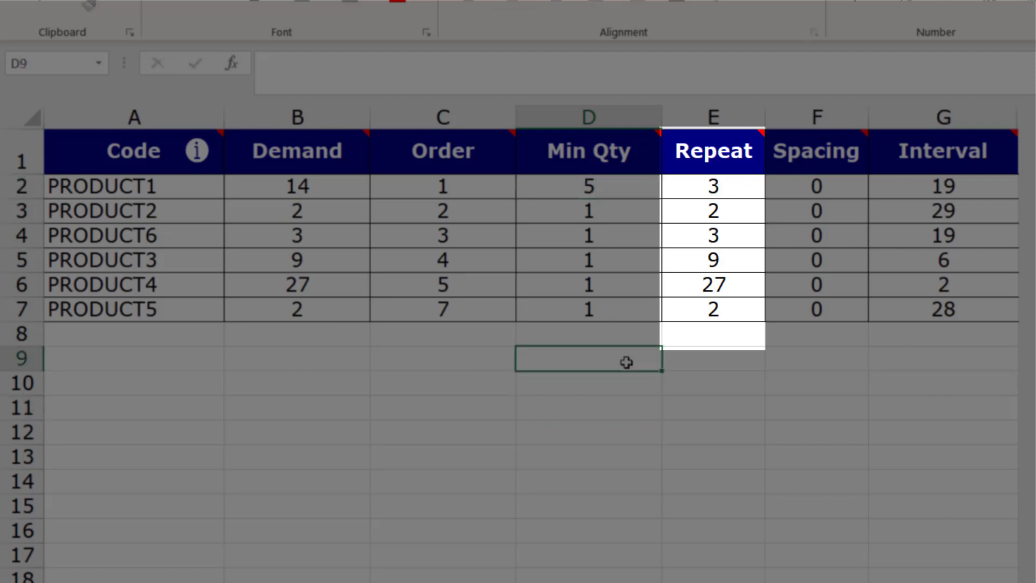
click(731, 186)
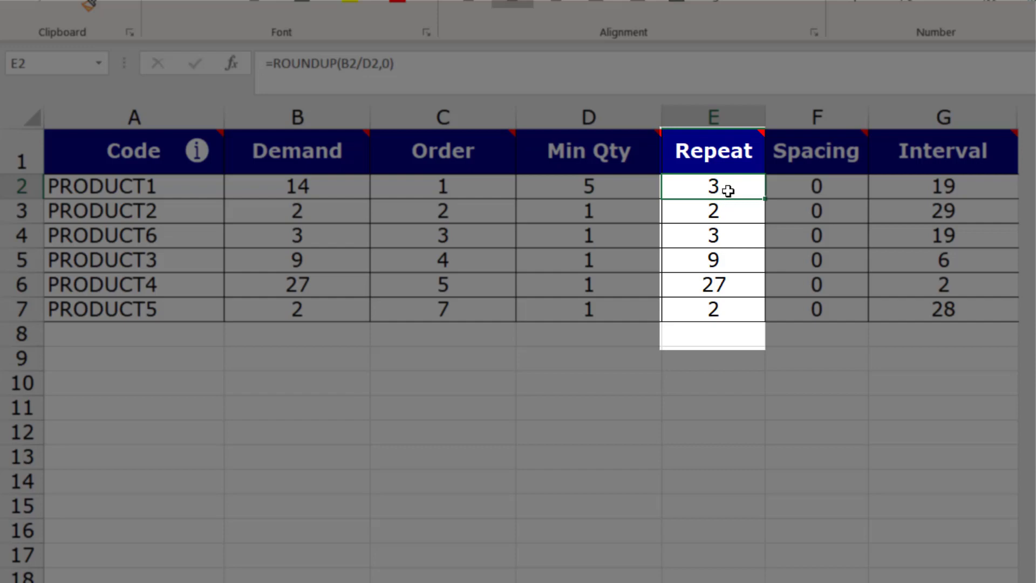
click(632, 183)
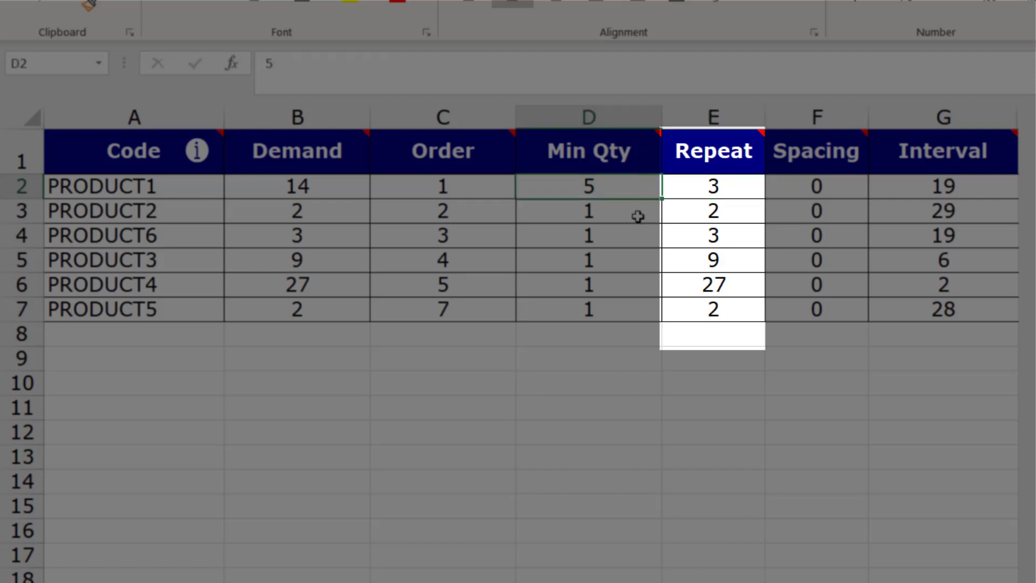
text(1)
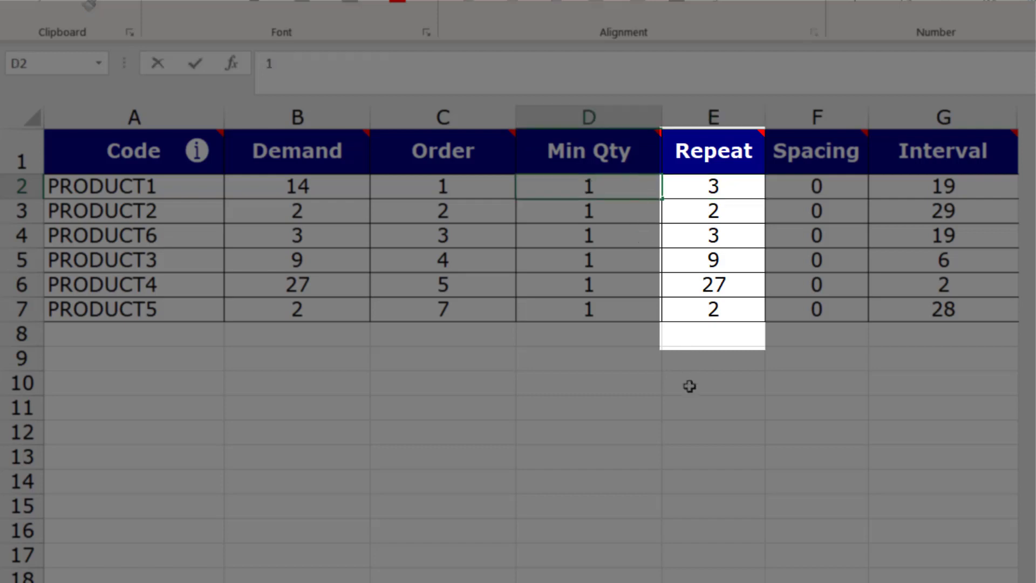
click(689, 385)
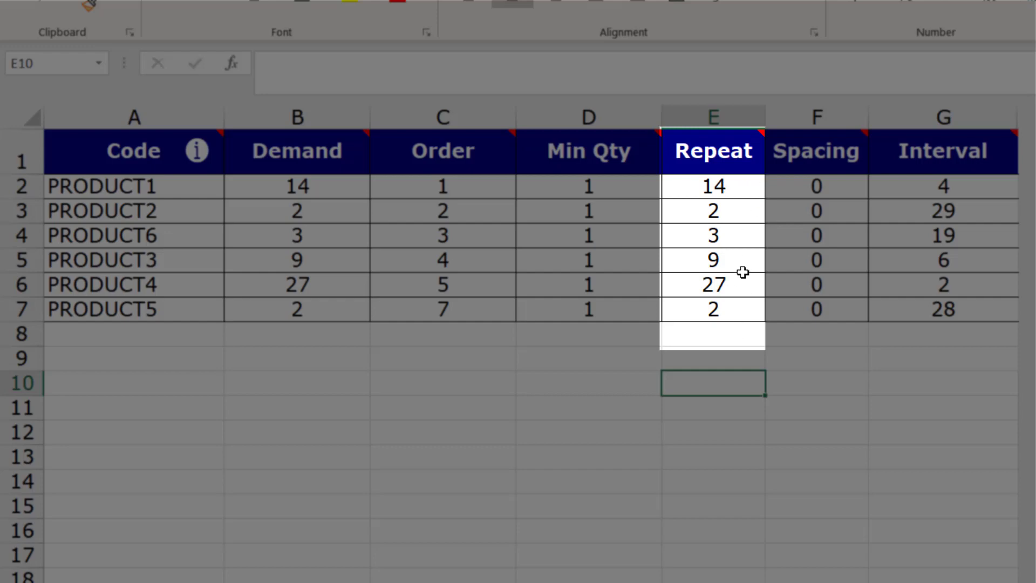
mouse_move(826, 172)
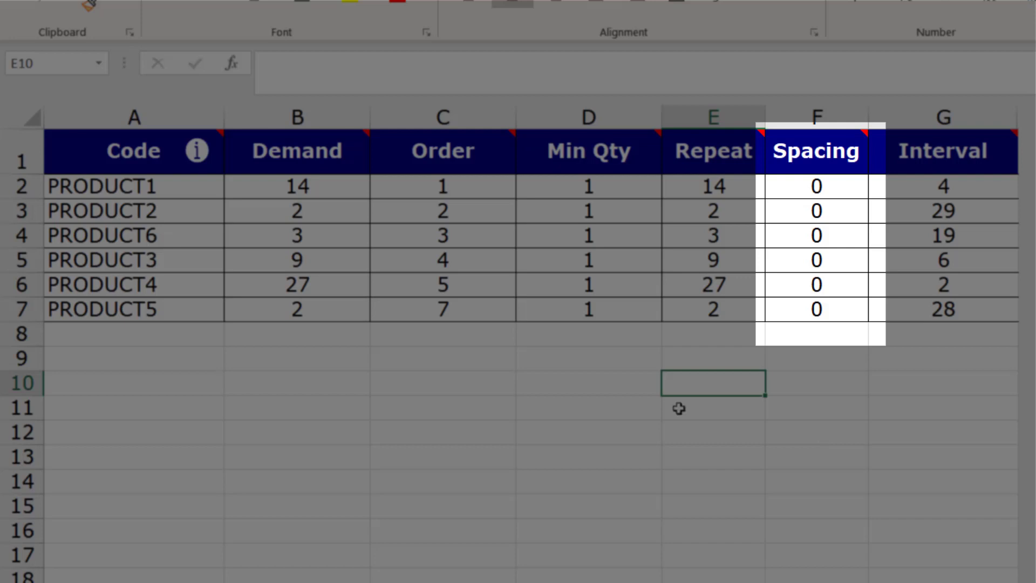
click(860, 193)
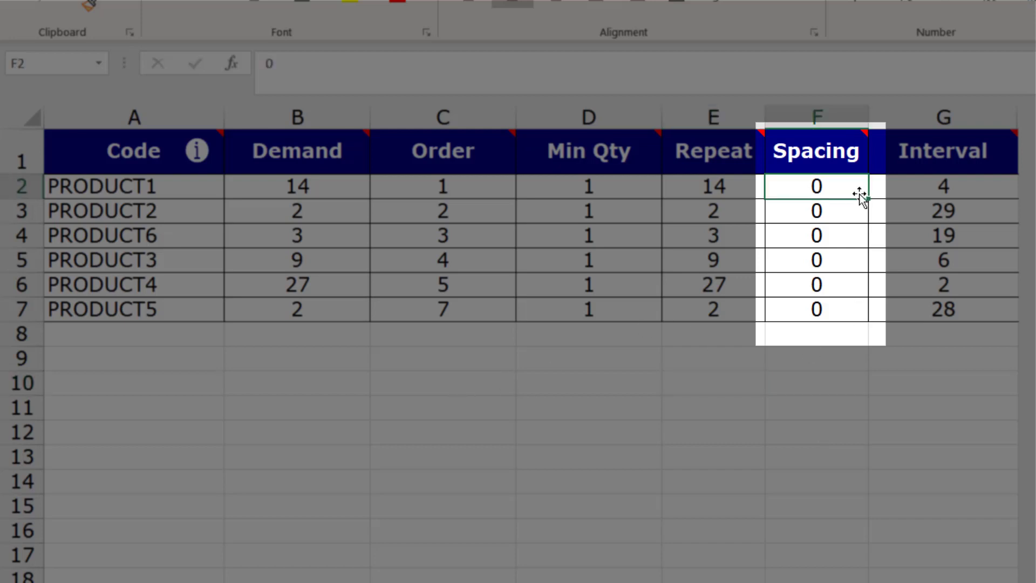
text(1)
click(841, 358)
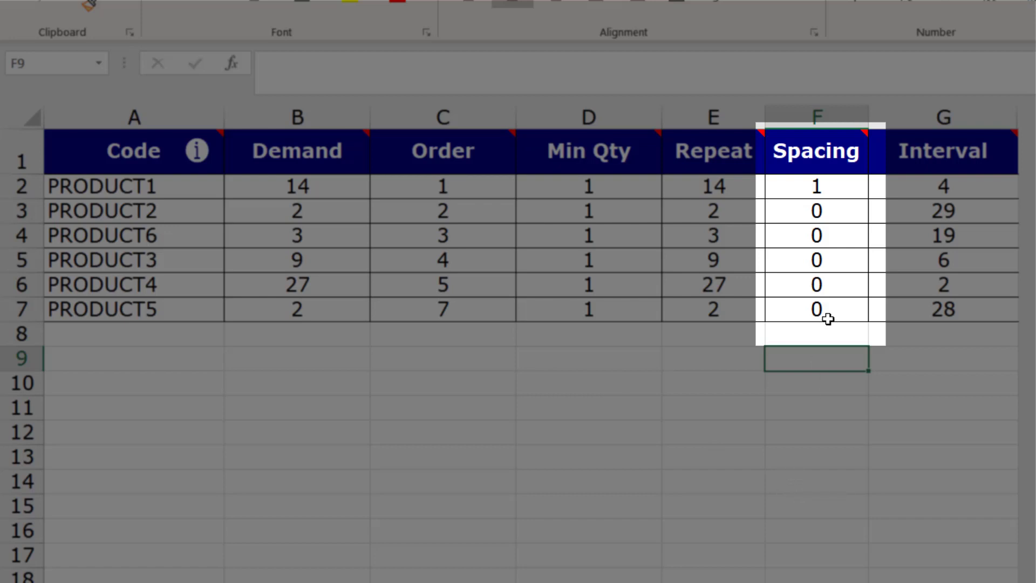
click(820, 191)
double_click(820, 192)
key(BackSpace)
text(2)
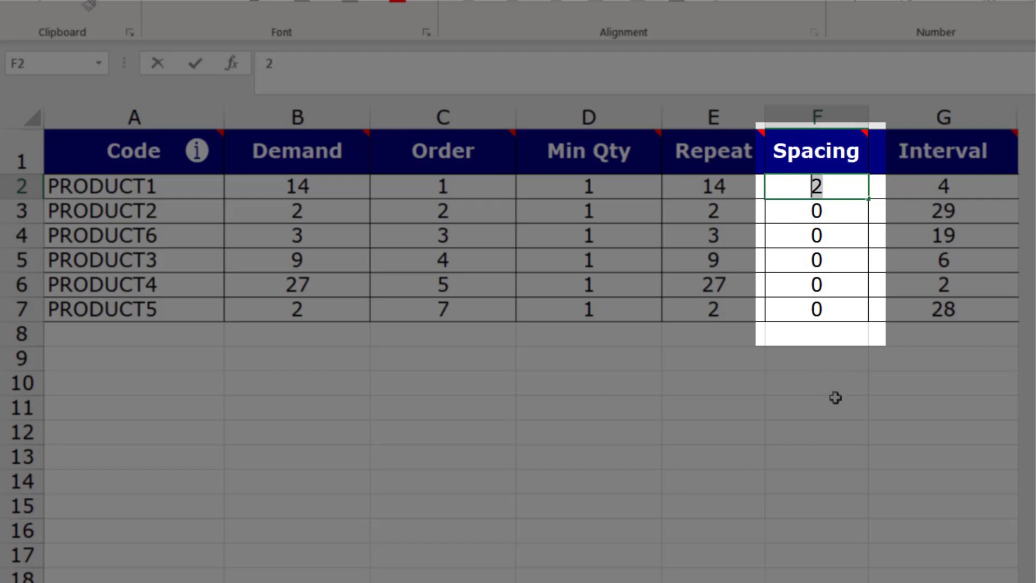
text(0)
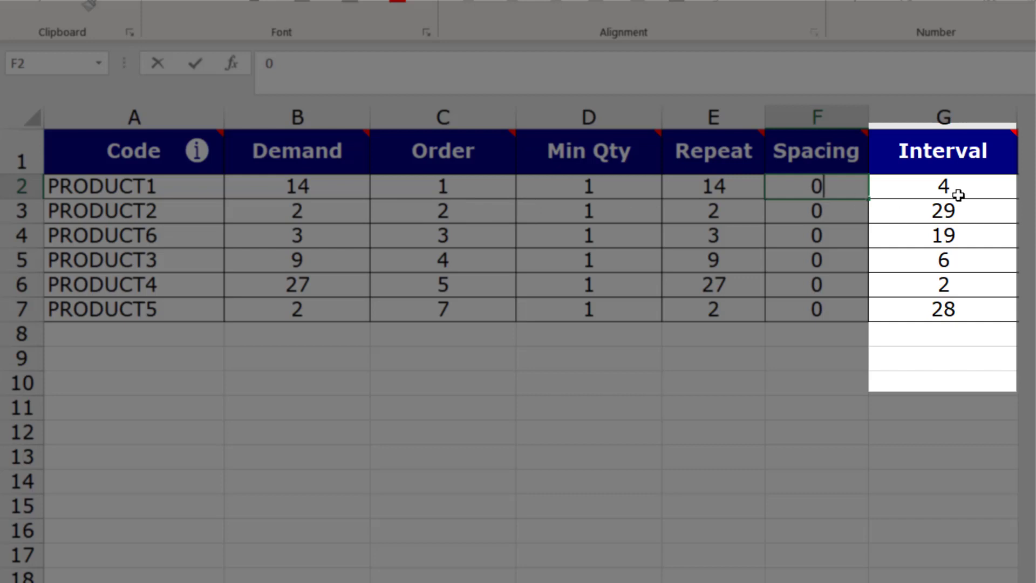
drag(332, 190, 351, 319)
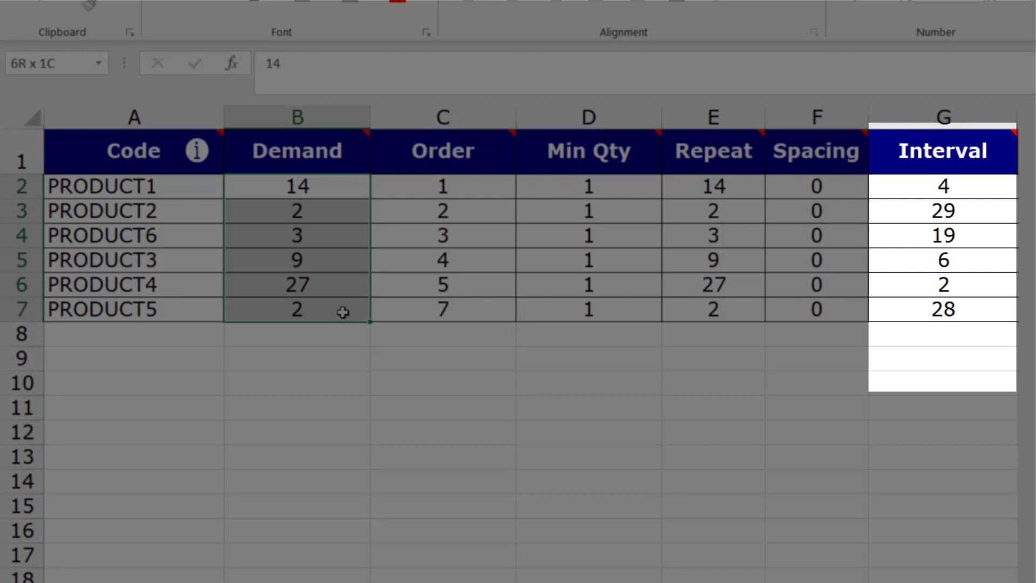
Step: Check the =SUM($B$2:$B$46)/E Interval formulas in G2–G4, then go to the sequence sheet
click(906, 186)
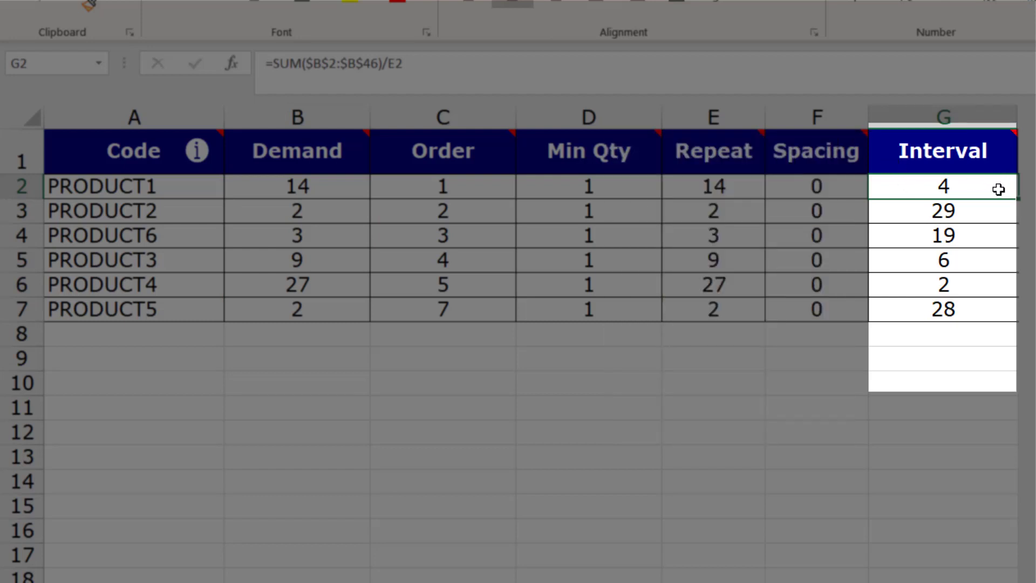
click(961, 212)
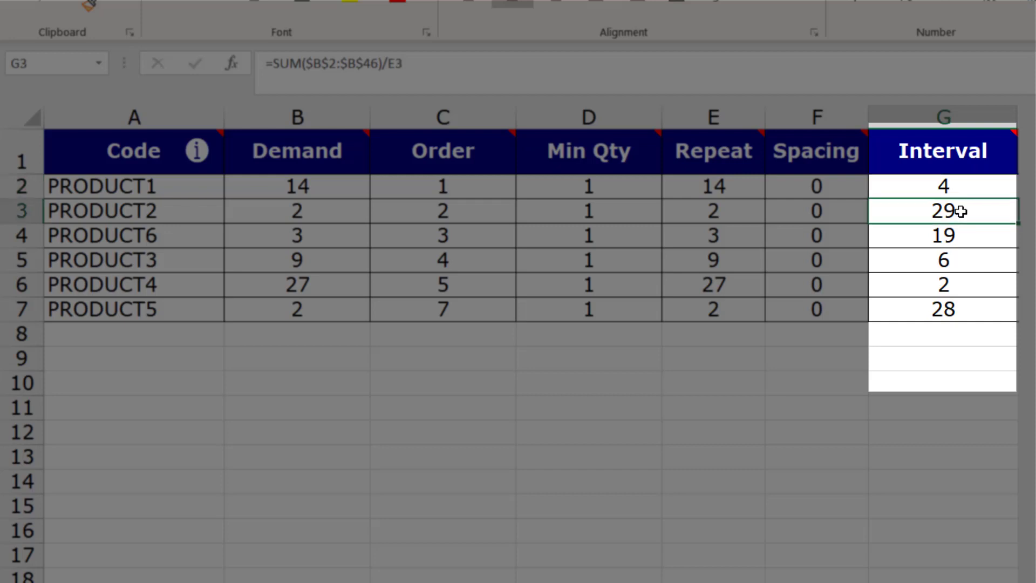
click(964, 240)
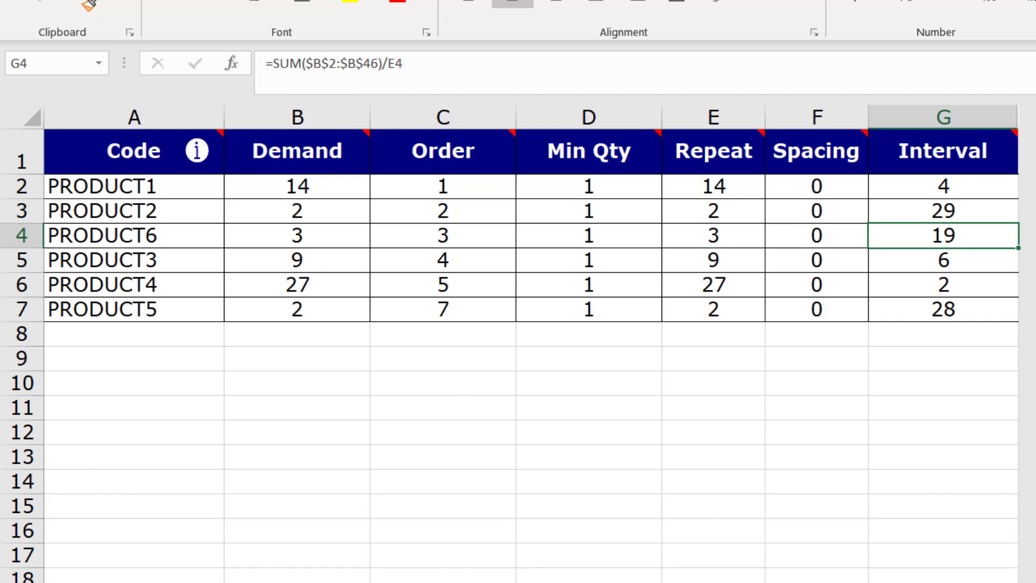
key(ctrl+Page_Down)
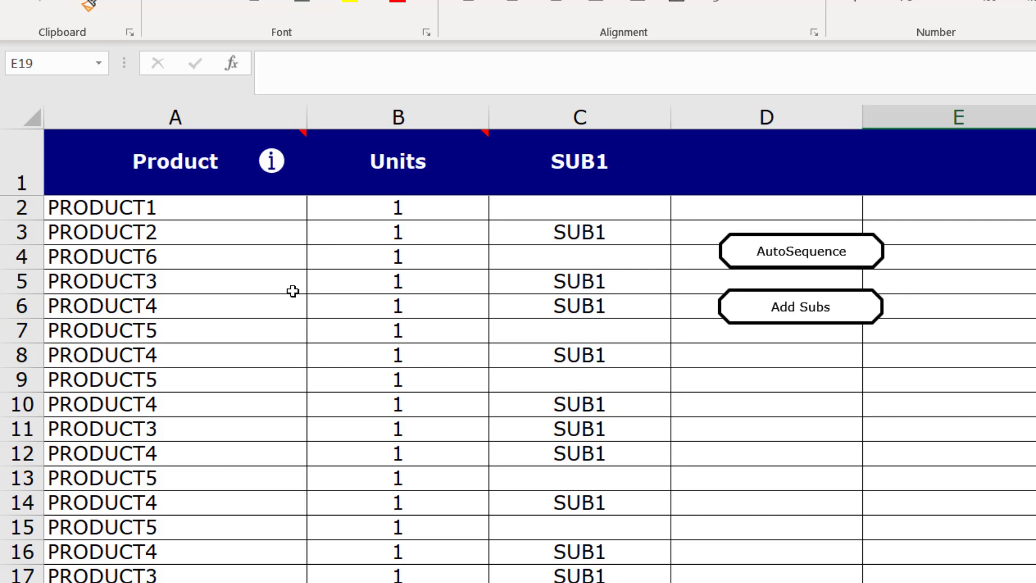
scroll(294, 300, down, 9)
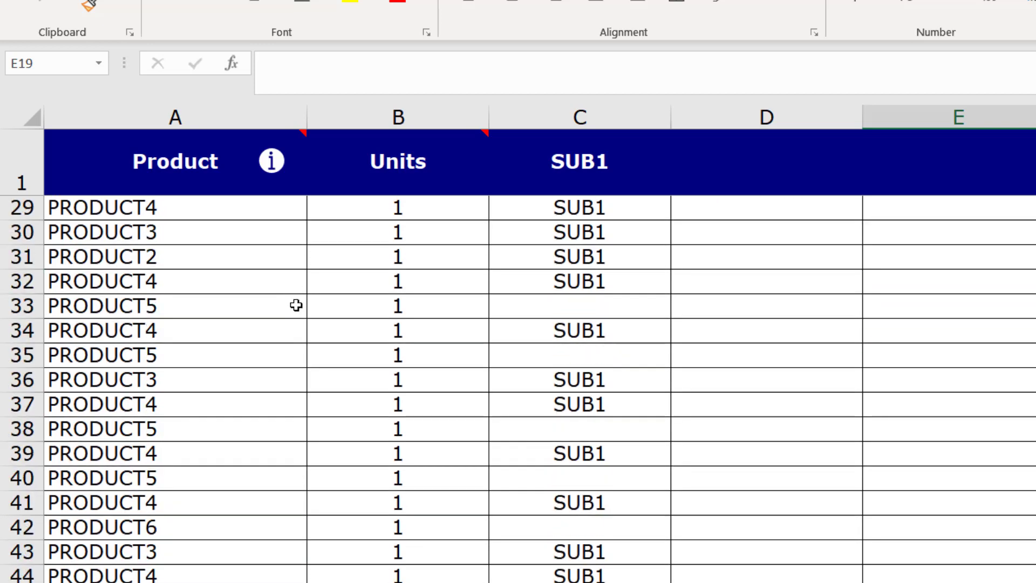
scroll(296, 306, up, 9)
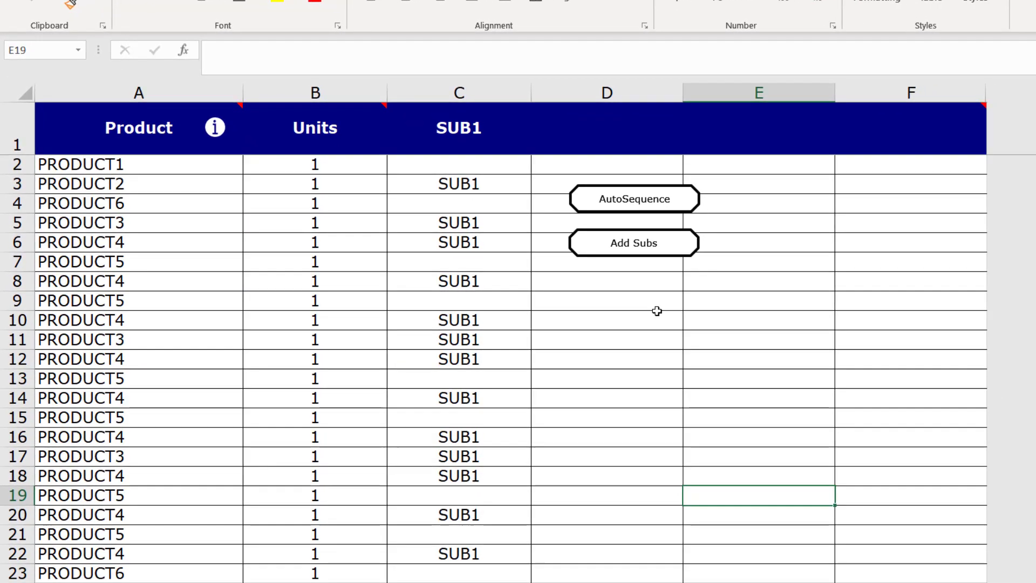
Step: Run AutoSequence, first declining and then confirming deletion of the existing sequencing data
click(641, 198)
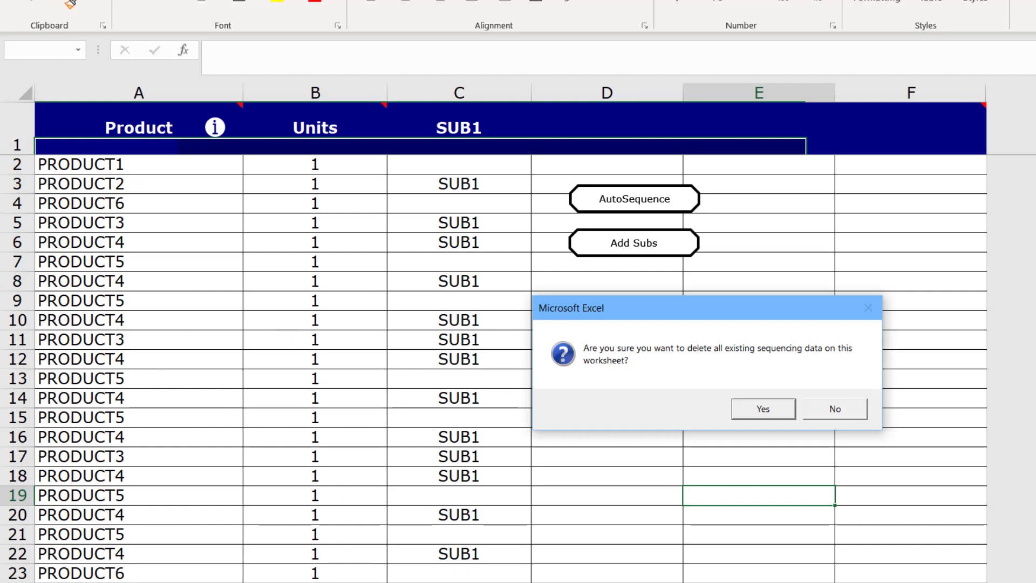
click(845, 412)
click(783, 399)
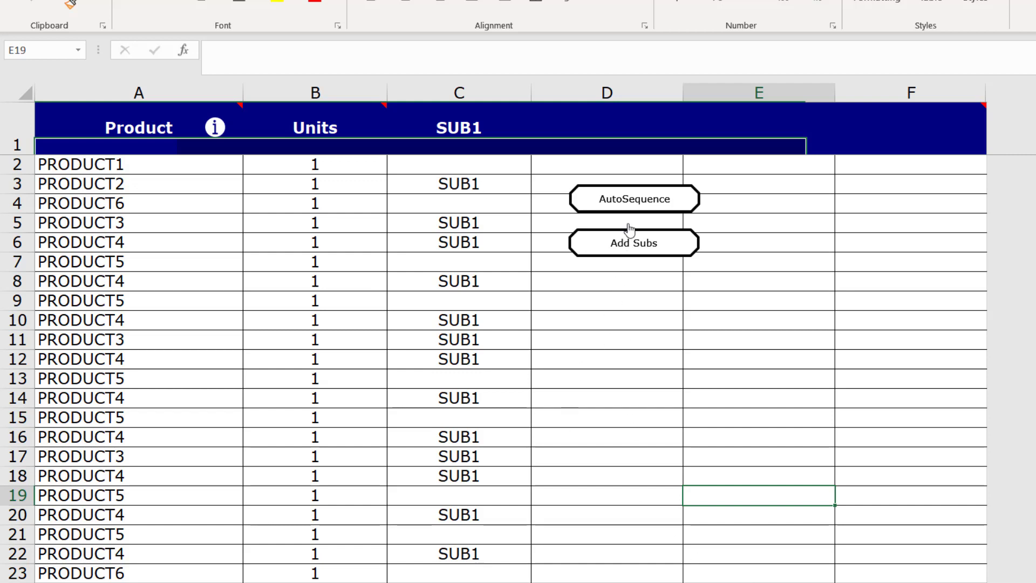
click(633, 201)
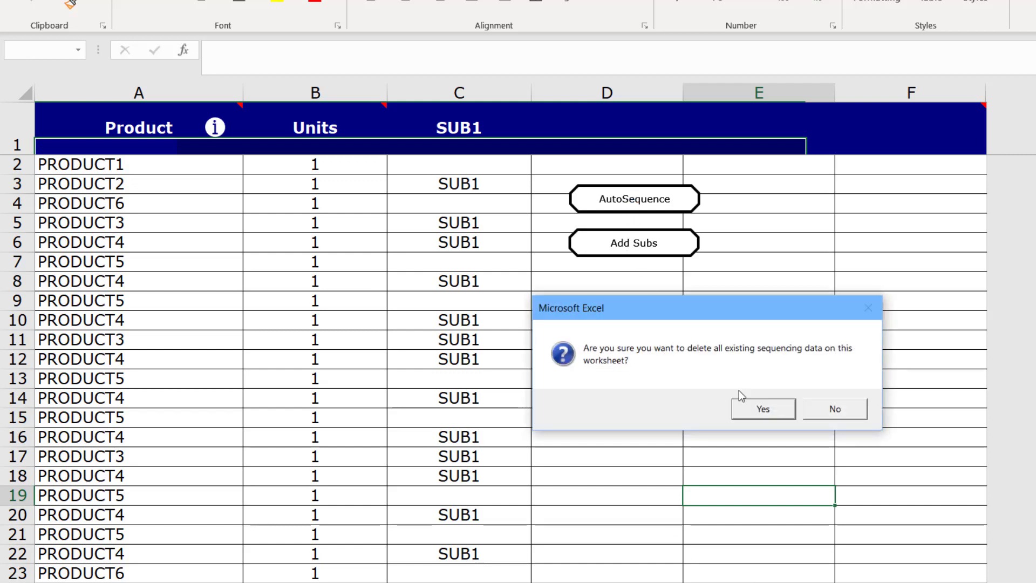
click(749, 413)
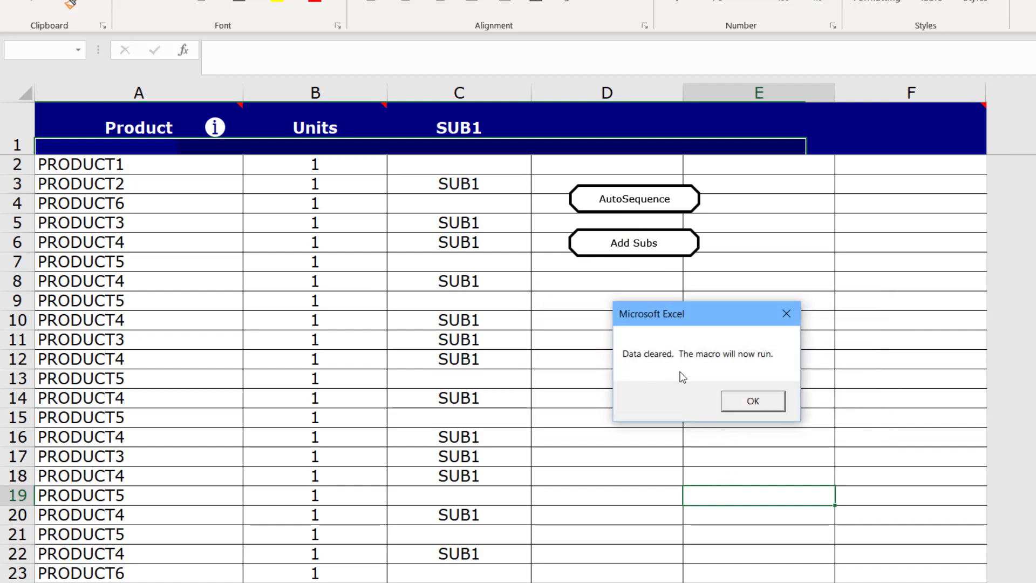
click(758, 406)
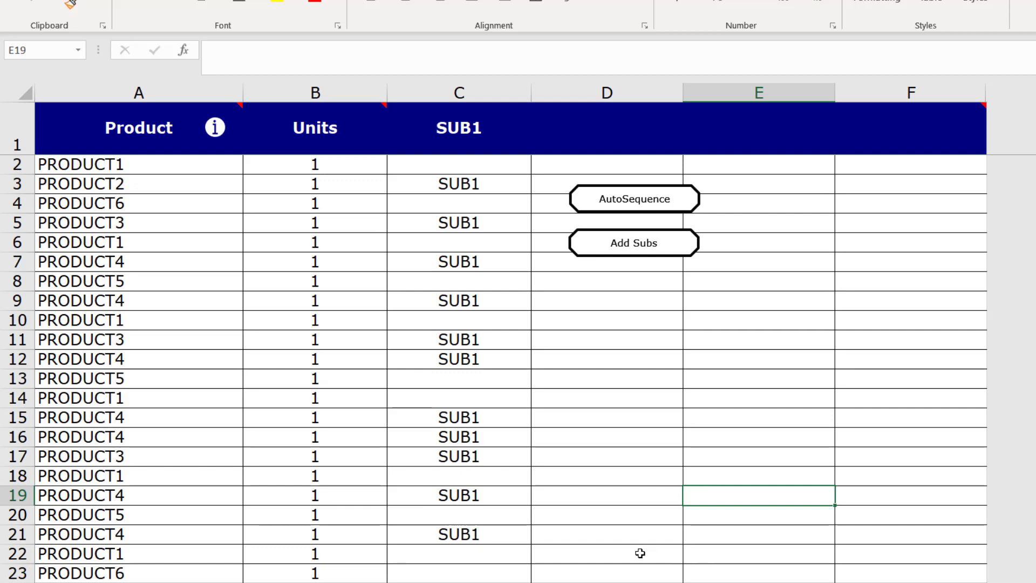
Step: Scroll the regenerated Sequence sheet down to row 58 and back to the top
scroll(124, 229, down, 11)
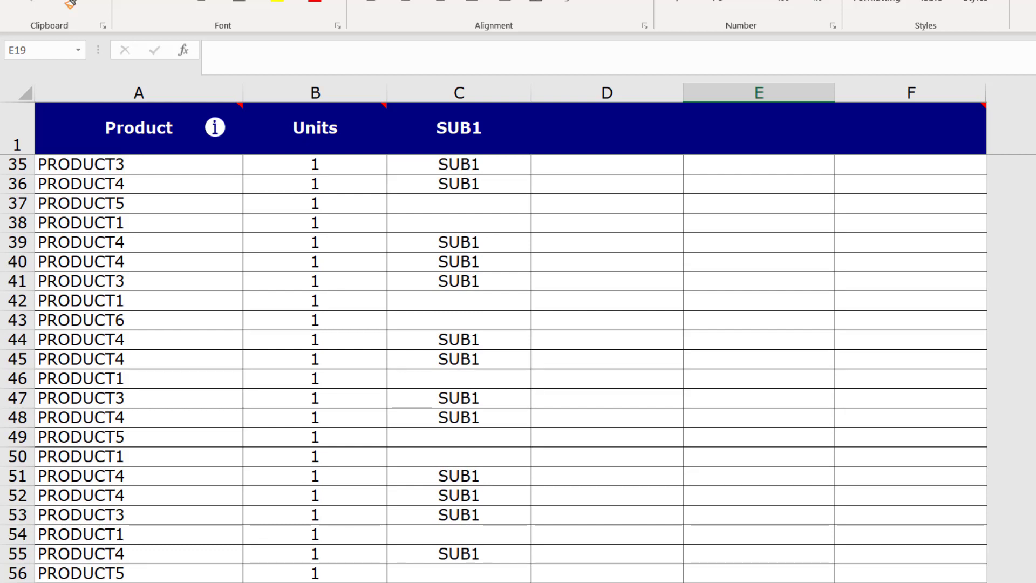
scroll(494, 369, up, 11)
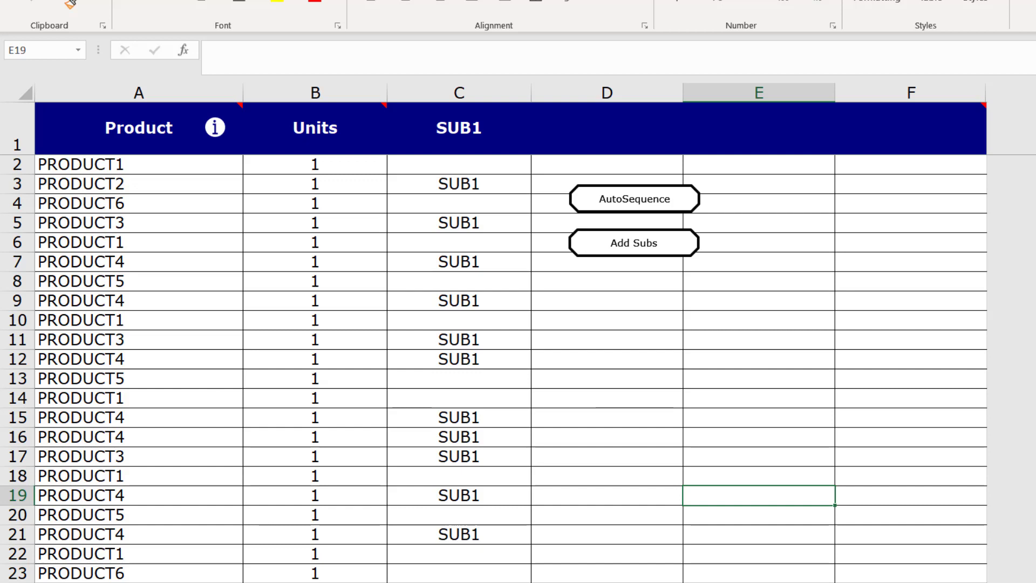
scroll(161, 492, down, 14)
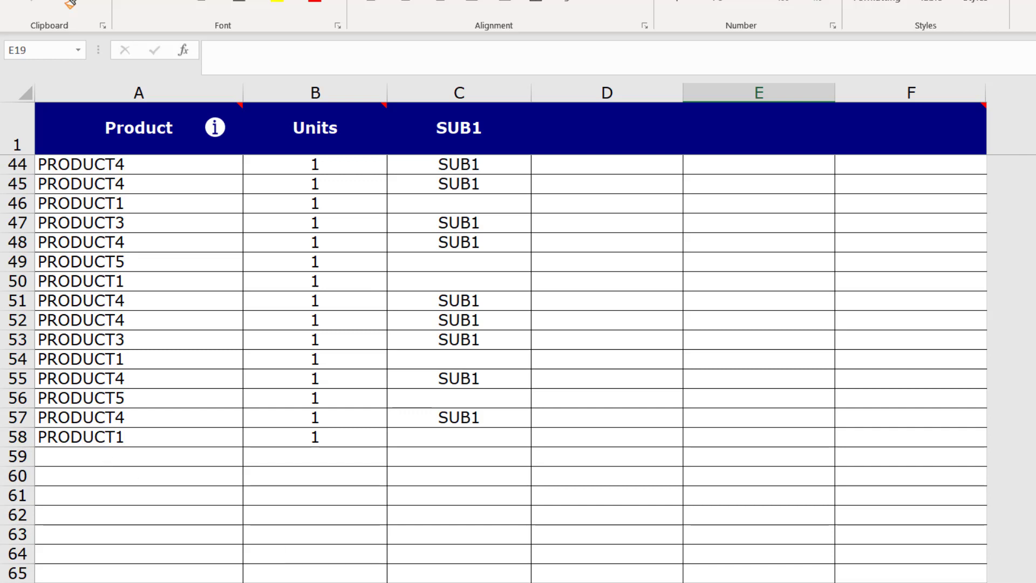
scroll(403, 574, up, 14)
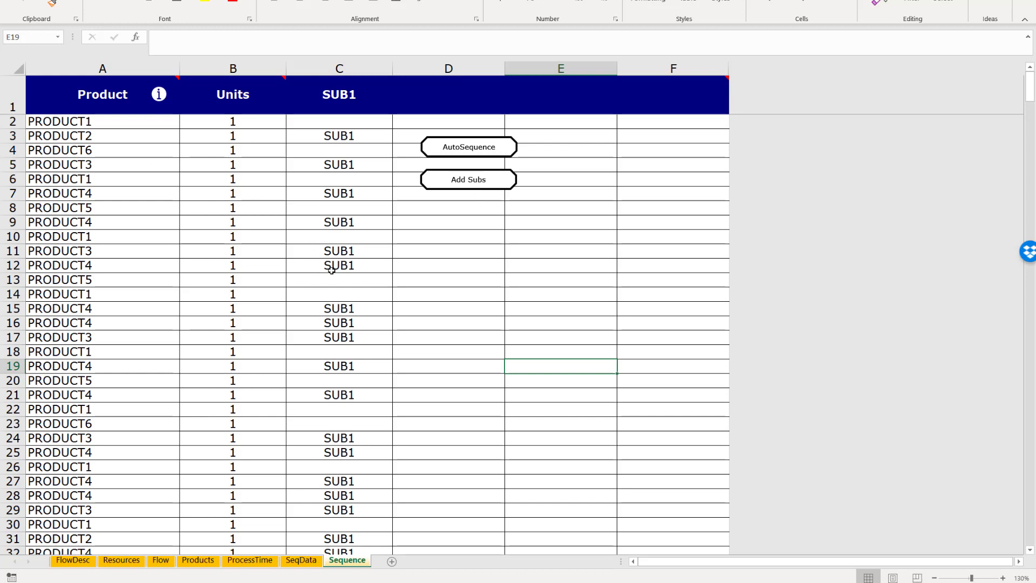
Step: On the Products sheet, enter SUB1 in PRODUCT6's SUB1 cell, correcting the mistyped 'DSSUB1'
click(338, 250)
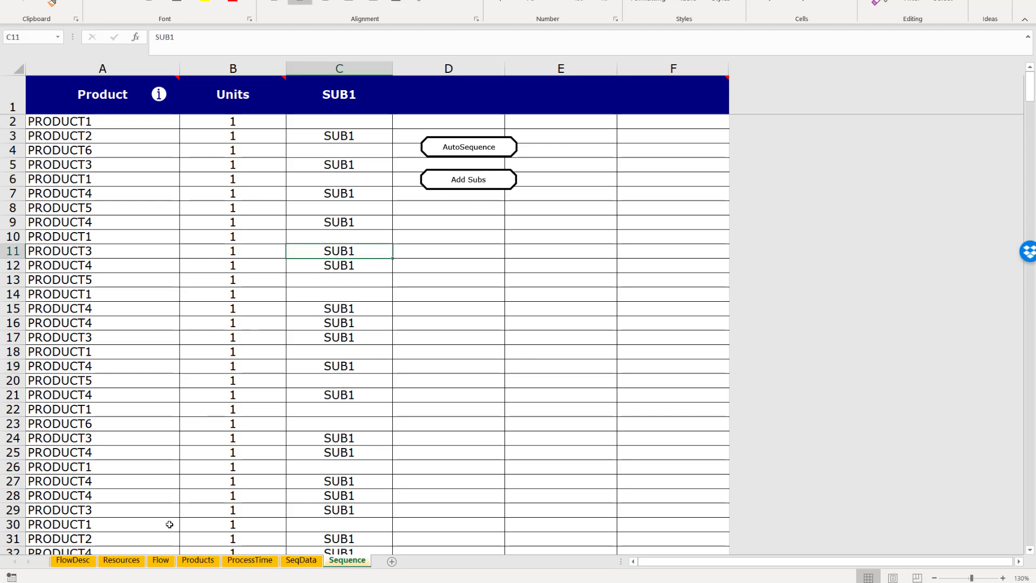
click(198, 560)
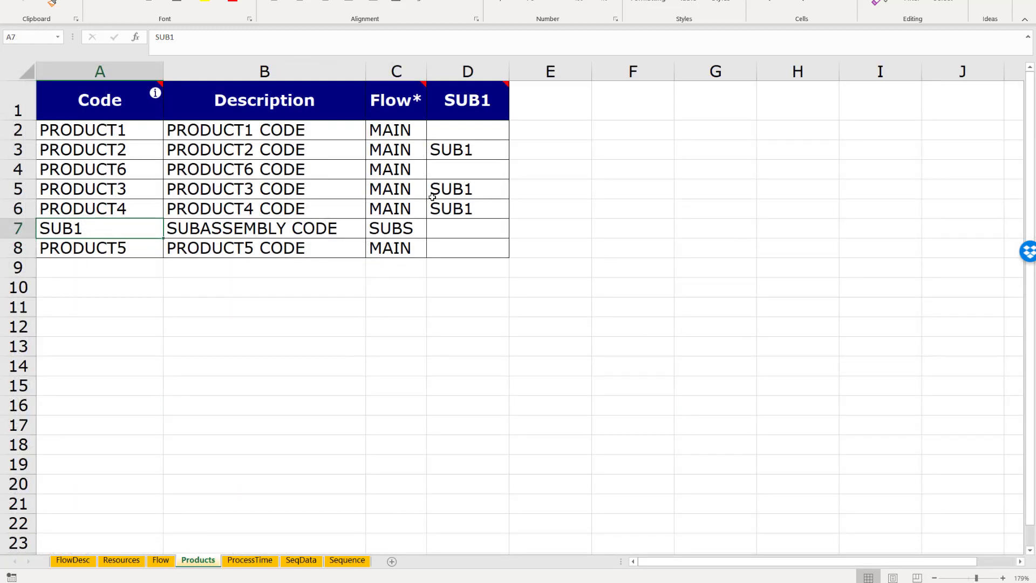
click(449, 173)
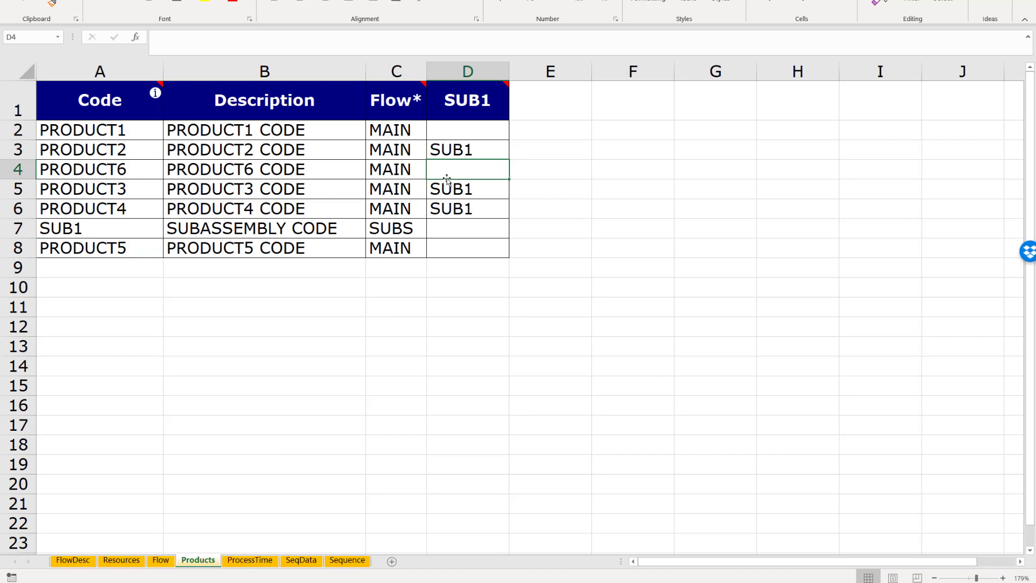
text(DS)
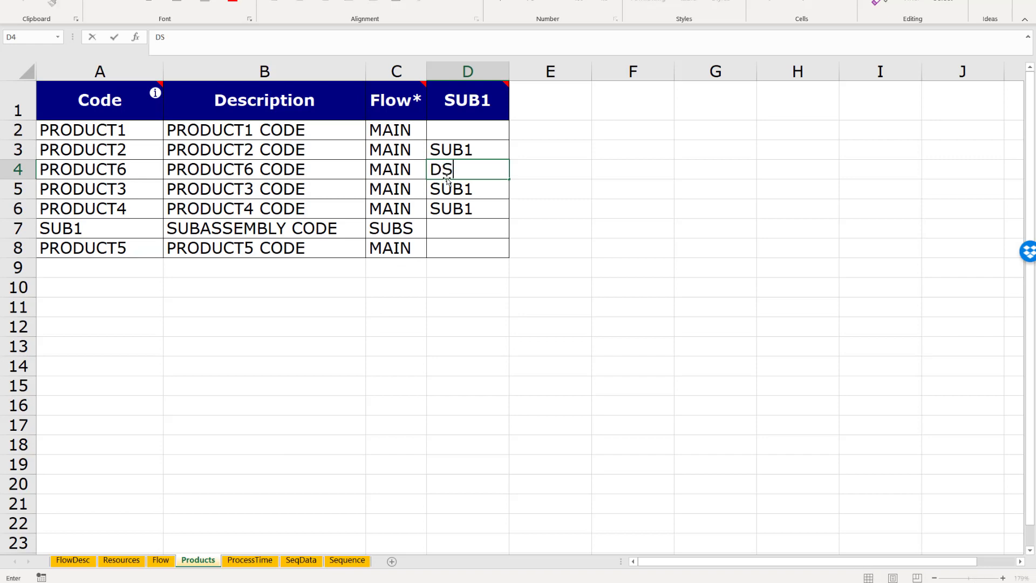
text(SUB1)
key(BackSpace)
key(BackSpace)
key(BackSpace)
key(BackSpace)
key(BackSpace)
key(BackSpace)
text(SUB1)
click(411, 307)
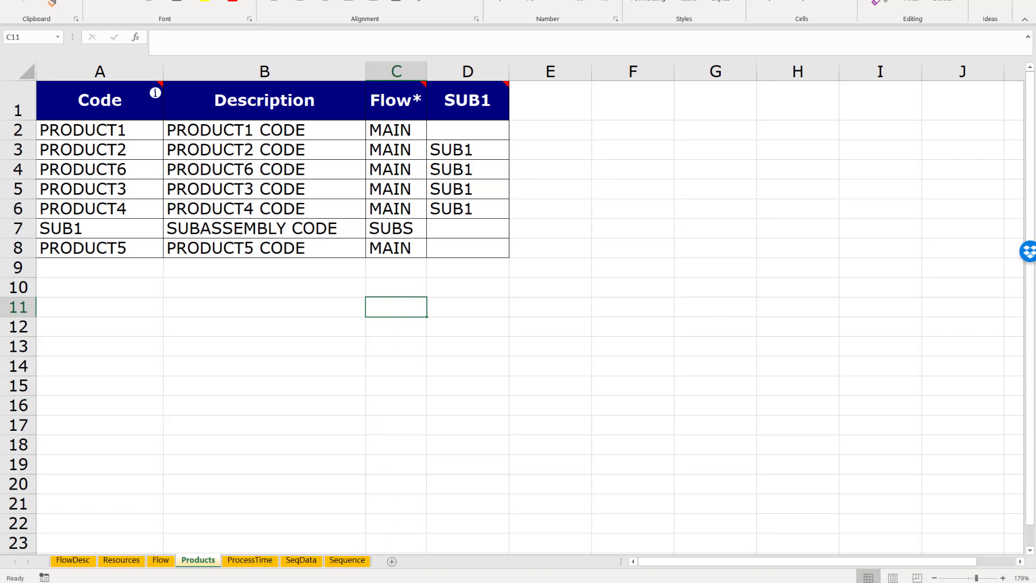
Step: Run Add Subs on the Sequence sheet so PRODUCT6 rows get SUB1, checking the Products sheet
click(356, 562)
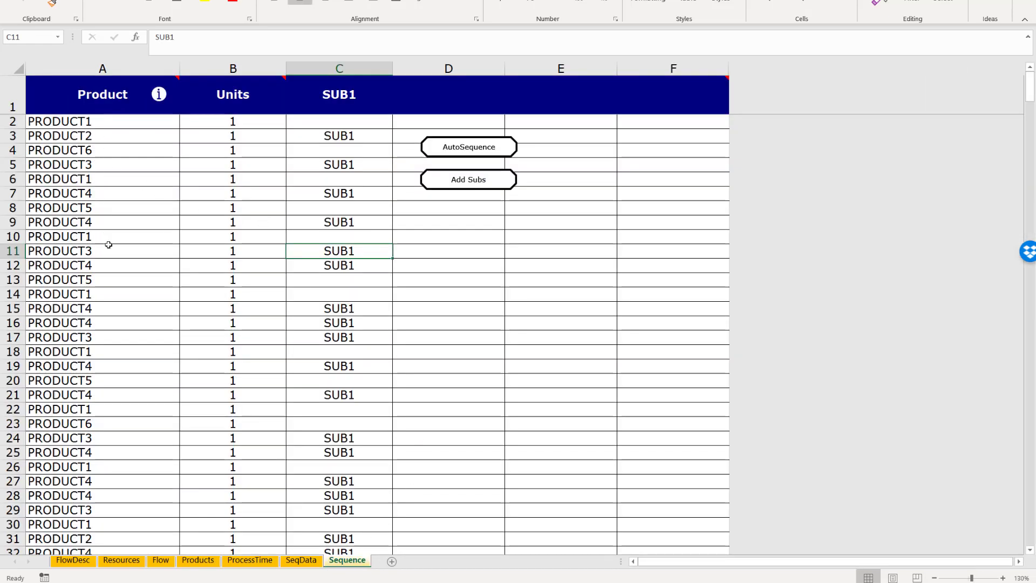
click(452, 181)
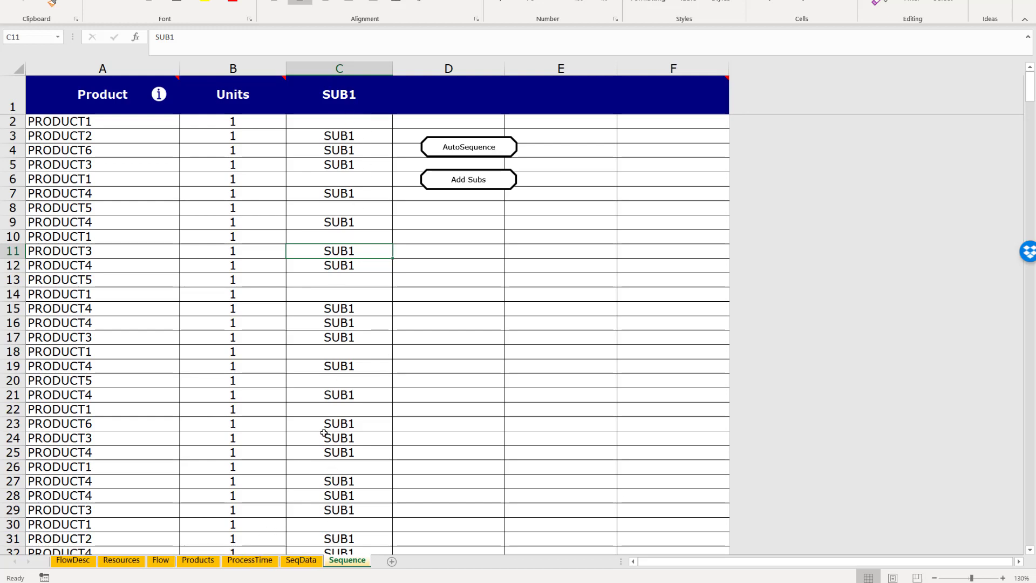
click(199, 560)
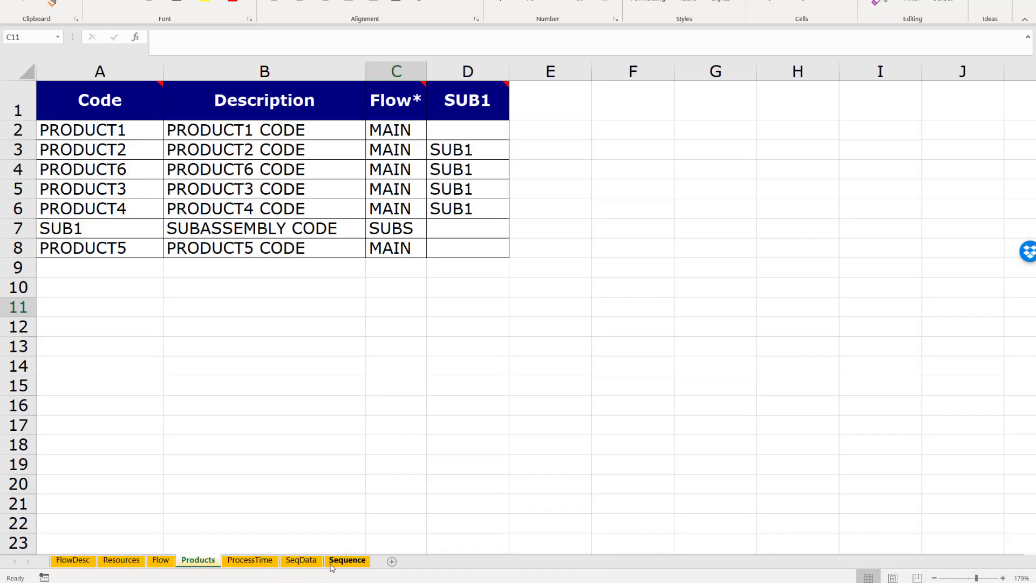
click(347, 560)
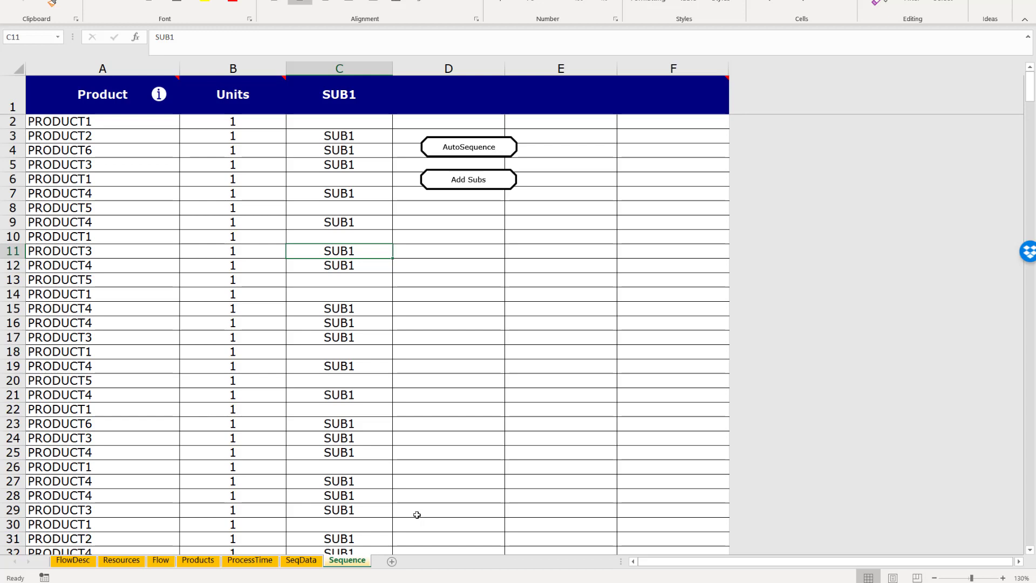